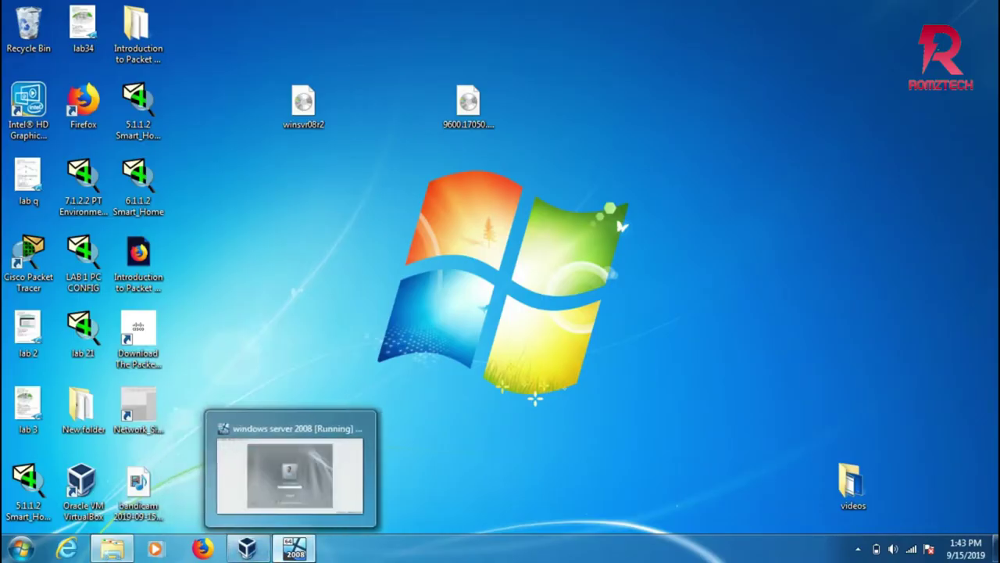
Bring the Windows Server VM forward and log on as Administrator with its password.
{"action": "left_click", "coordinate": [290, 473]}
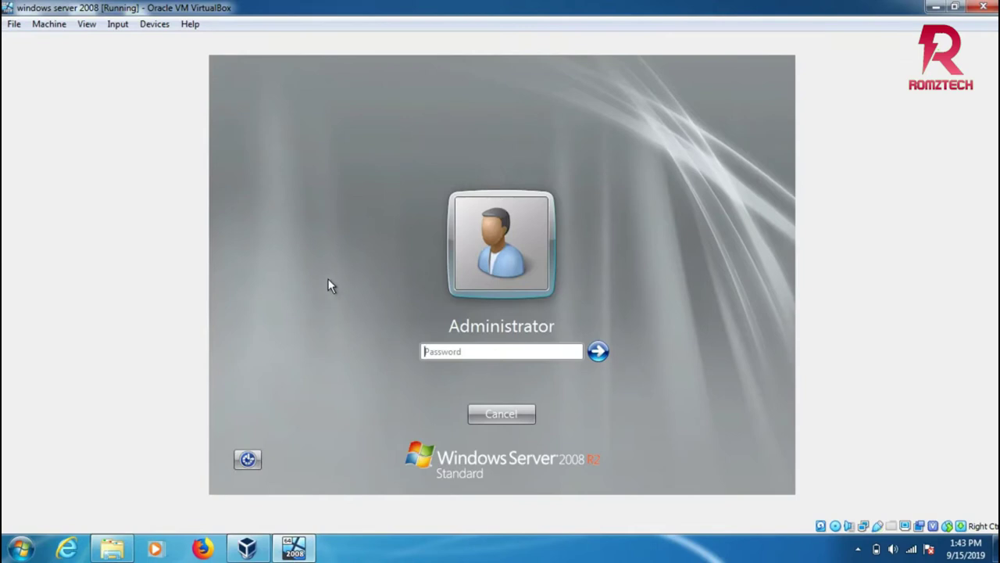
{"action": "type", "text": "Pass"}
{"action": "key", "text": "Return"}
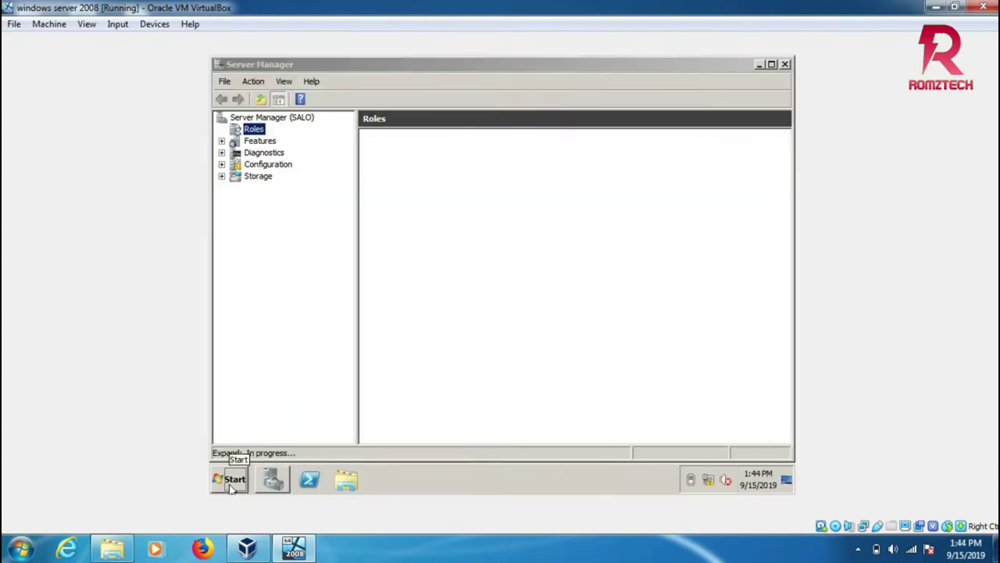
Run dcpromo from the guest Start menu search to launch the AD DS Installation Wizard.
{"action": "left_click", "coordinate": [229, 479]}
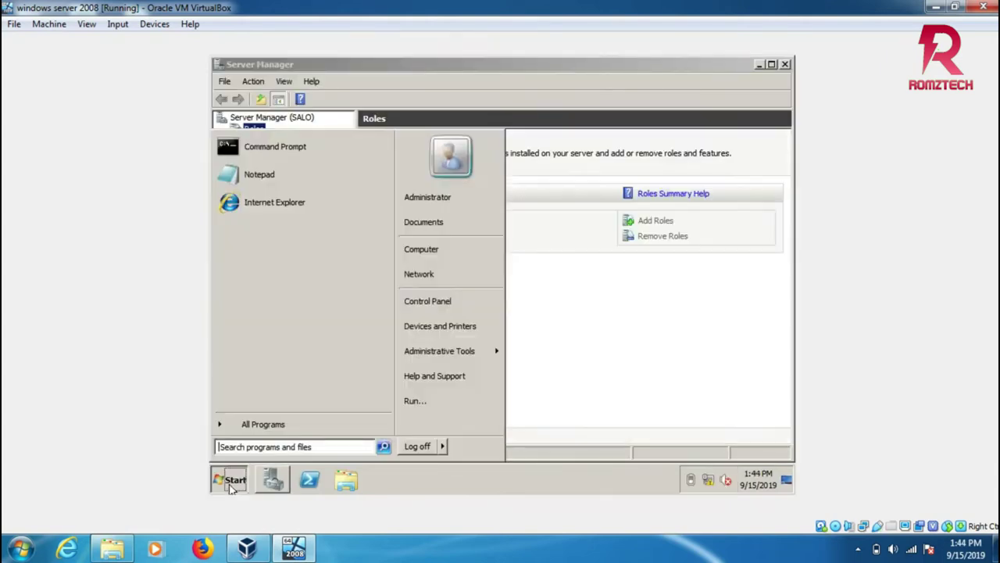
{"action": "left_click", "coordinate": [244, 444]}
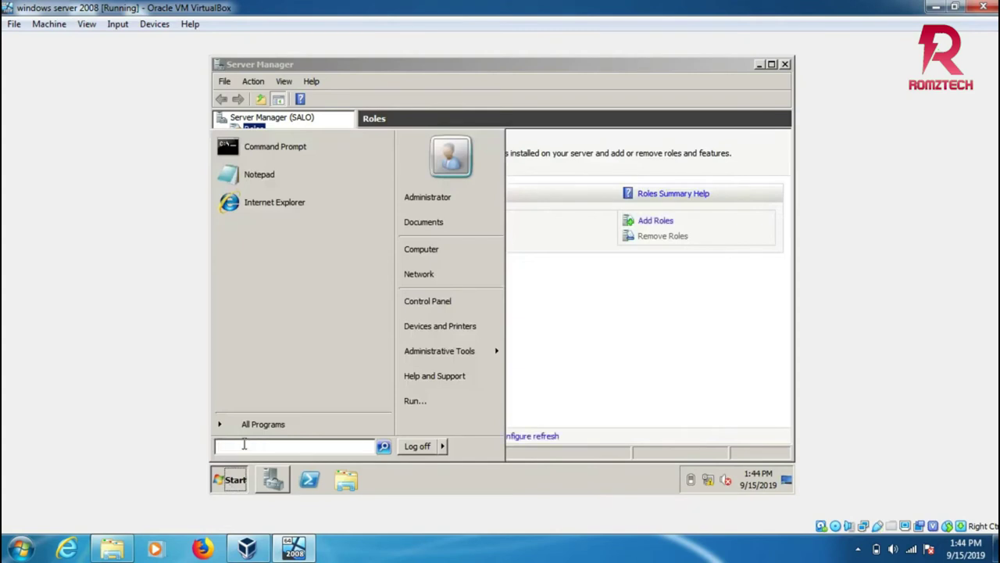
{"action": "type", "text": "dc"}
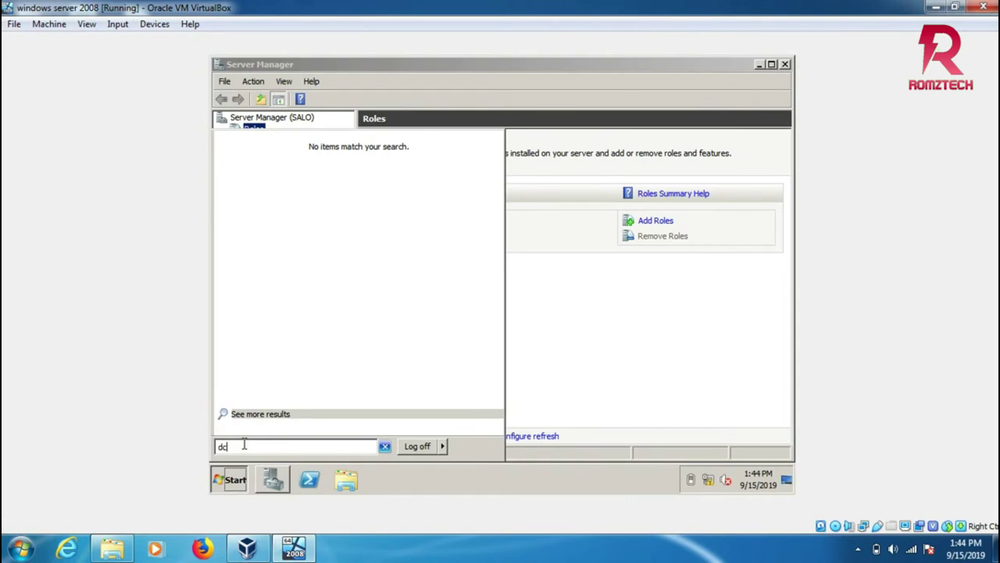
{"action": "type", "text": "pro"}
{"action": "key", "text": "BackSpace"}
{"action": "type", "text": "mo"}
{"action": "key", "text": "Return"}
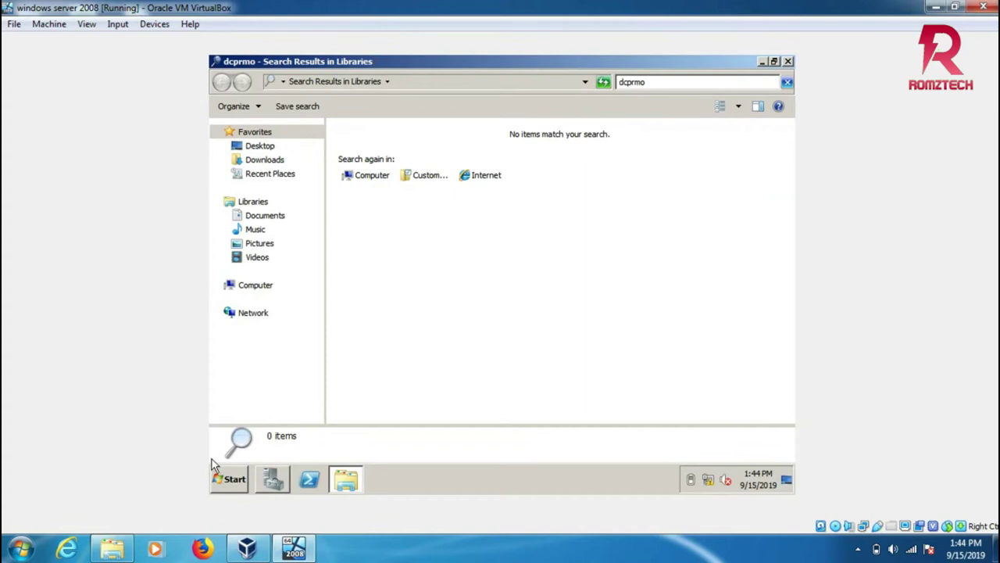
{"action": "left_click", "coordinate": [227, 483]}
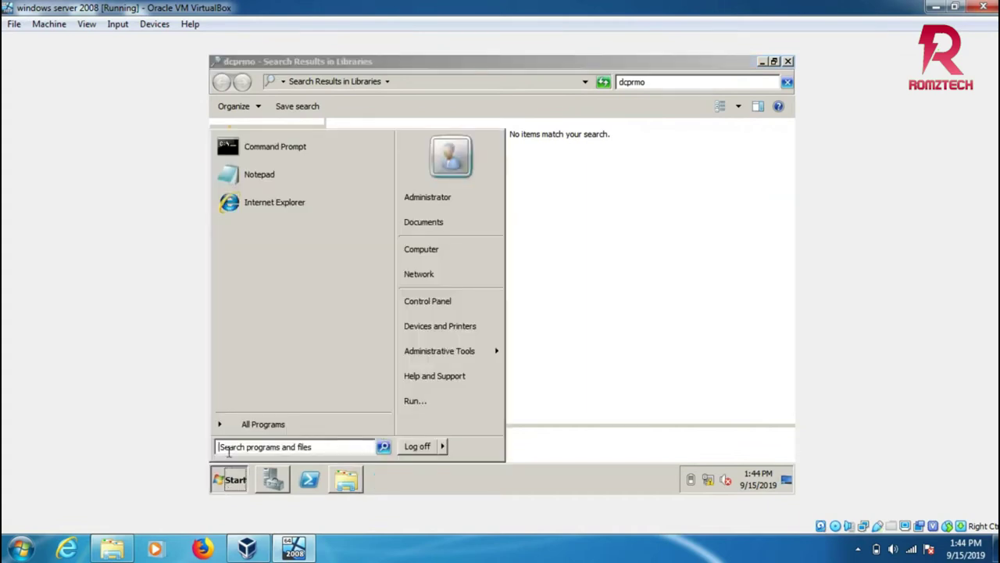
{"action": "type", "text": "dc"}
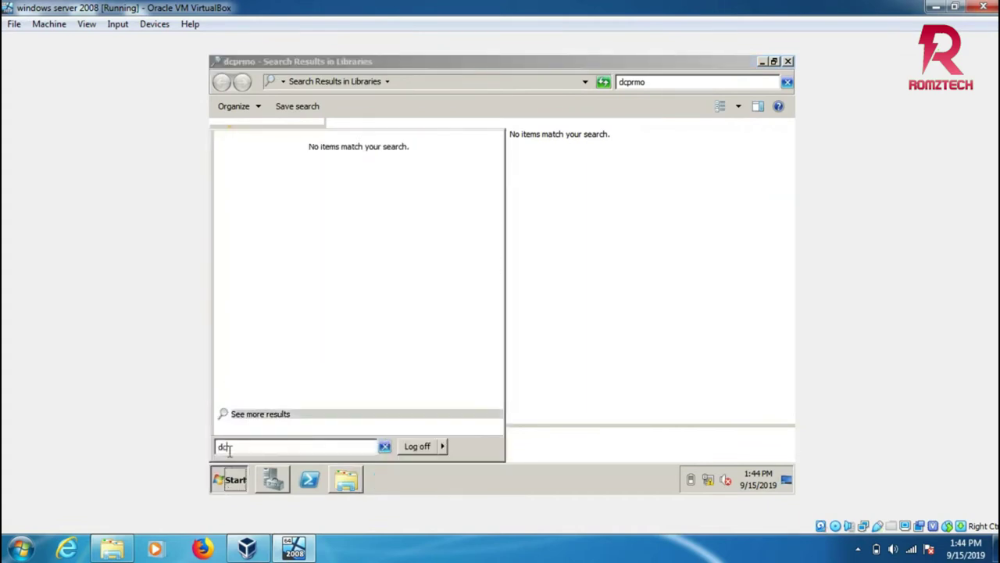
{"action": "type", "text": "promo"}
{"action": "key", "text": "Return"}
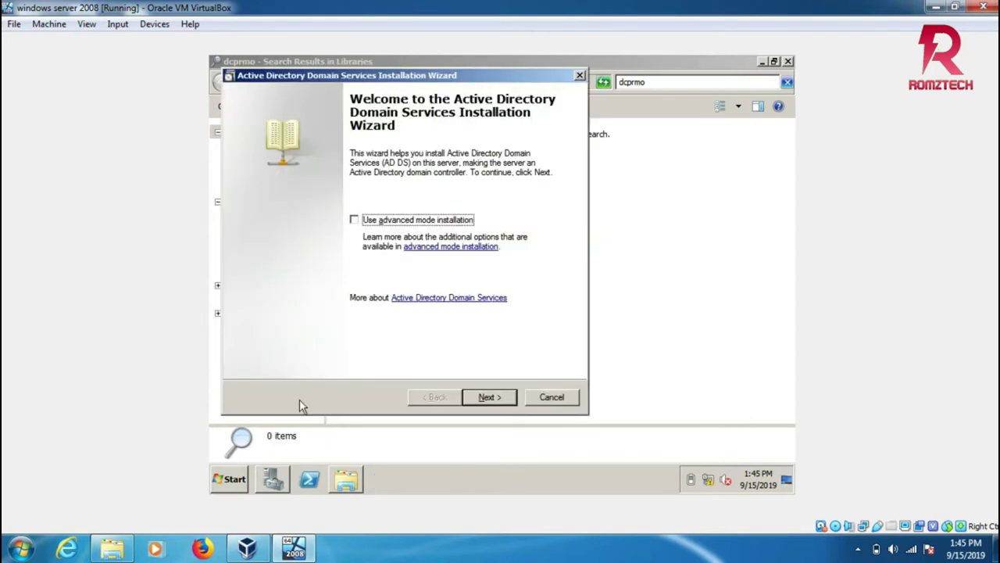
Move past the welcome and compatibility pages and choose to create a new domain in a new forest.
{"action": "left_click", "coordinate": [488, 397]}
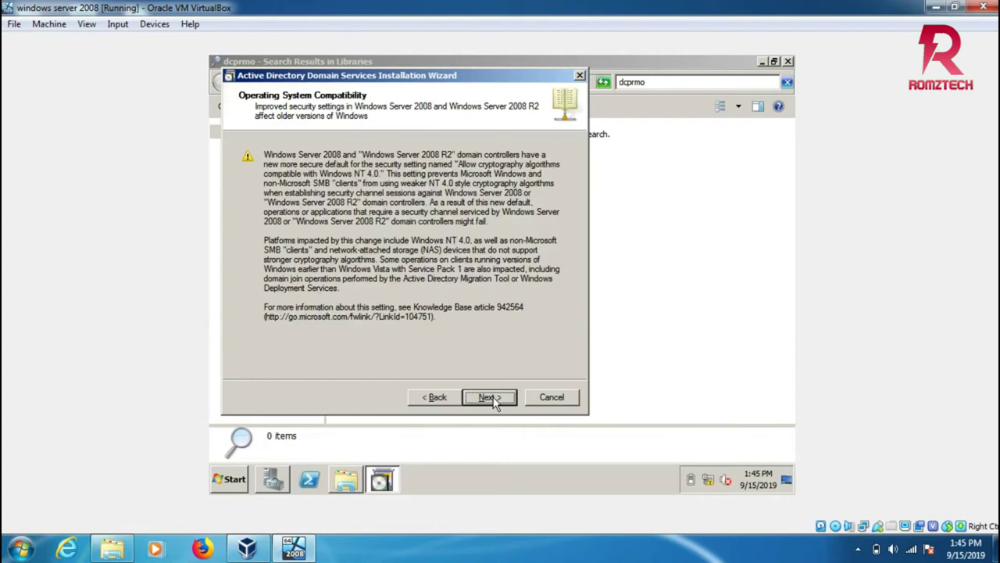
{"action": "left_click", "coordinate": [490, 397]}
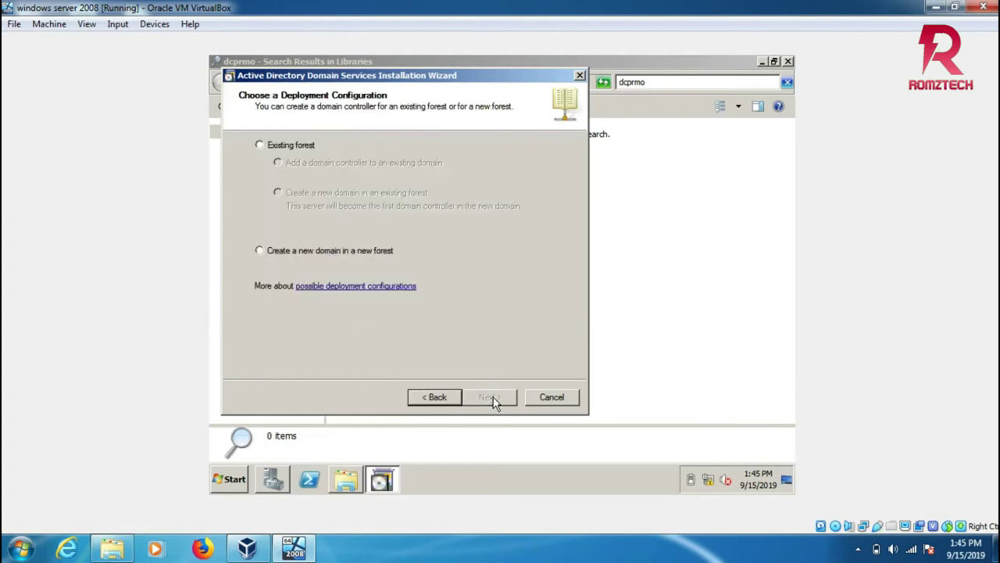
{"action": "left_click", "coordinate": [259, 251]}
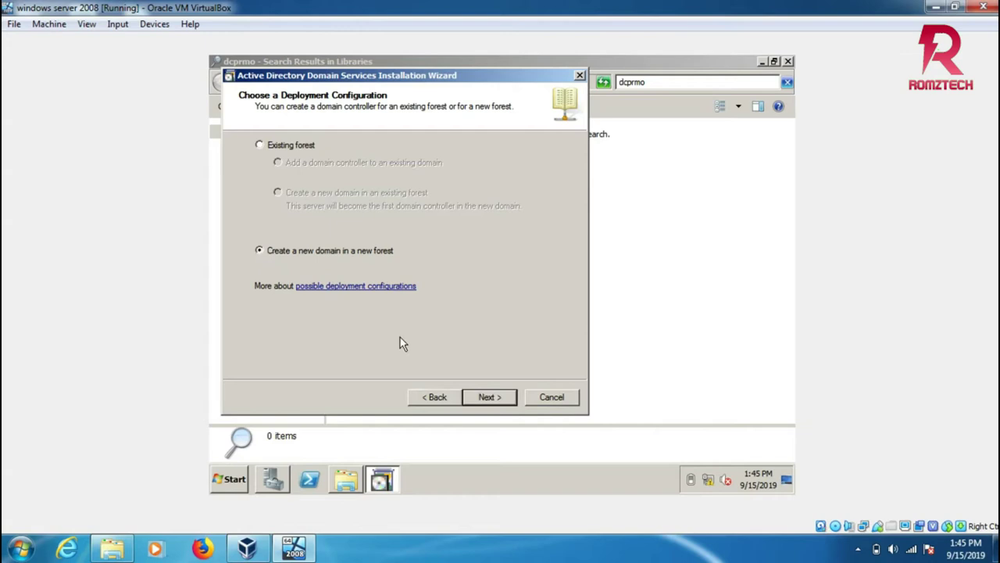
{"action": "left_click", "coordinate": [483, 397]}
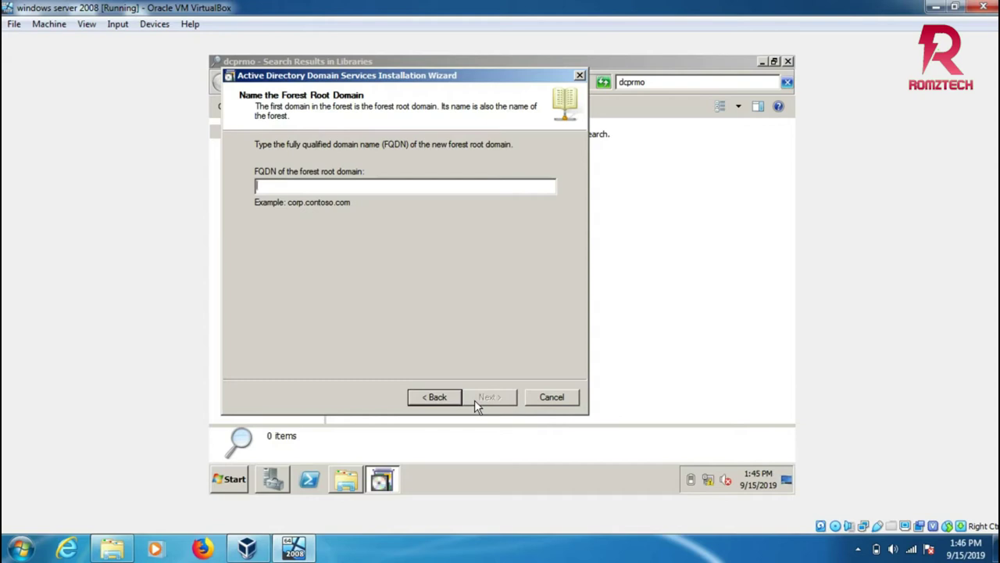
Name the forest root domain agtn.com and submit it.
{"action": "type", "text": "a"}
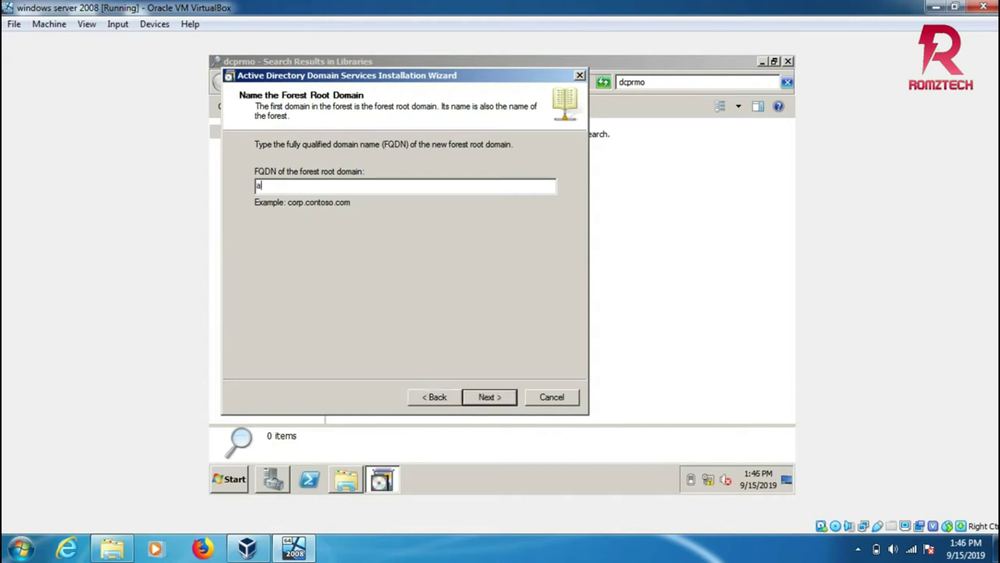
{"action": "type", "text": "tn"}
{"action": "key", "text": "BackSpace"}
{"action": "type", "text": "gtn.com"}
{"action": "left_click", "coordinate": [493, 398]}
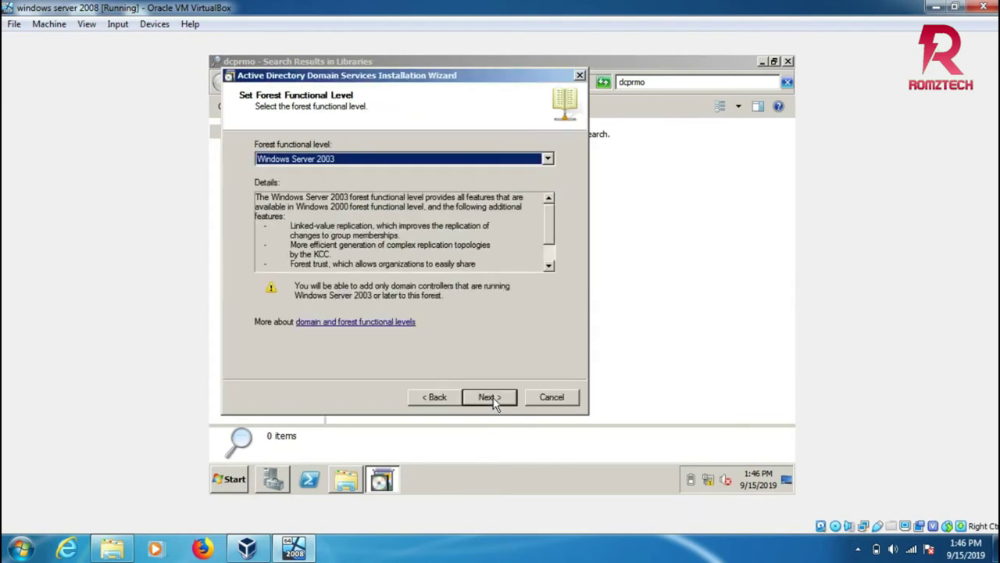
Set the forest functional level to Windows Server 2008 R2.
{"action": "left_click", "coordinate": [547, 160]}
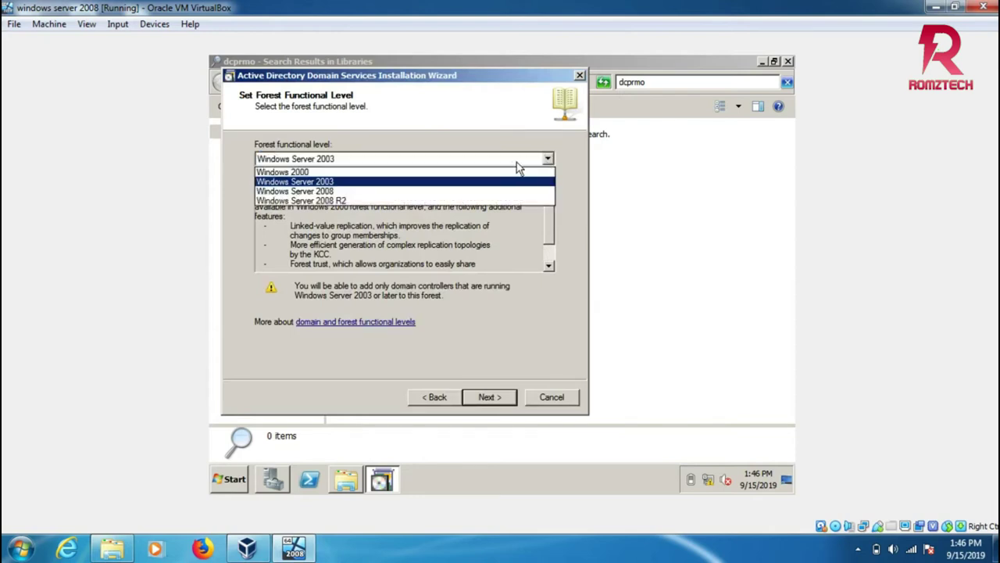
{"action": "left_click", "coordinate": [431, 202]}
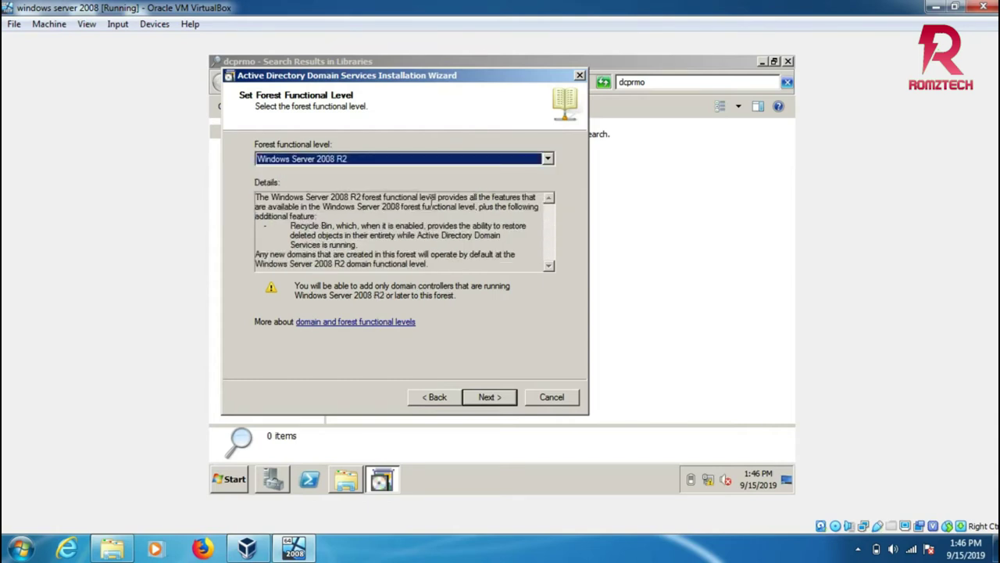
{"action": "left_click", "coordinate": [482, 400]}
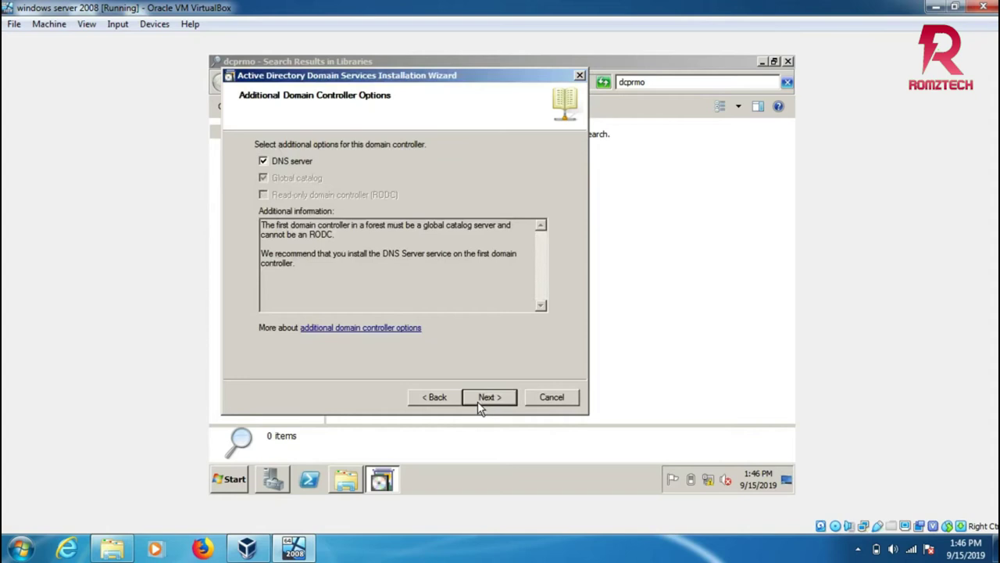
Keep the DNS server option, accept the delegation warning, and keep the default database, log and SYSVOL folders.
{"action": "left_click", "coordinate": [479, 402]}
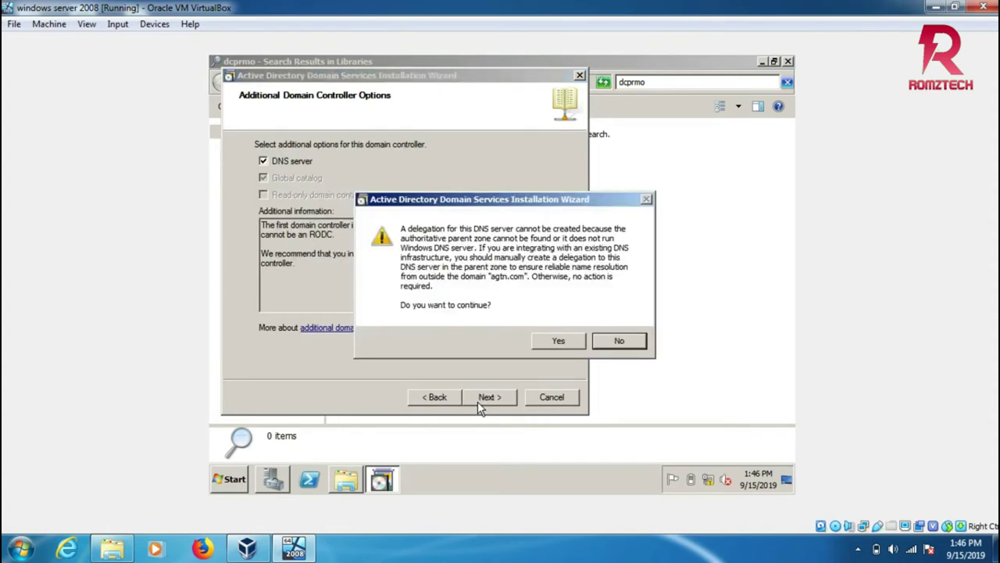
{"action": "left_click", "coordinate": [551, 342]}
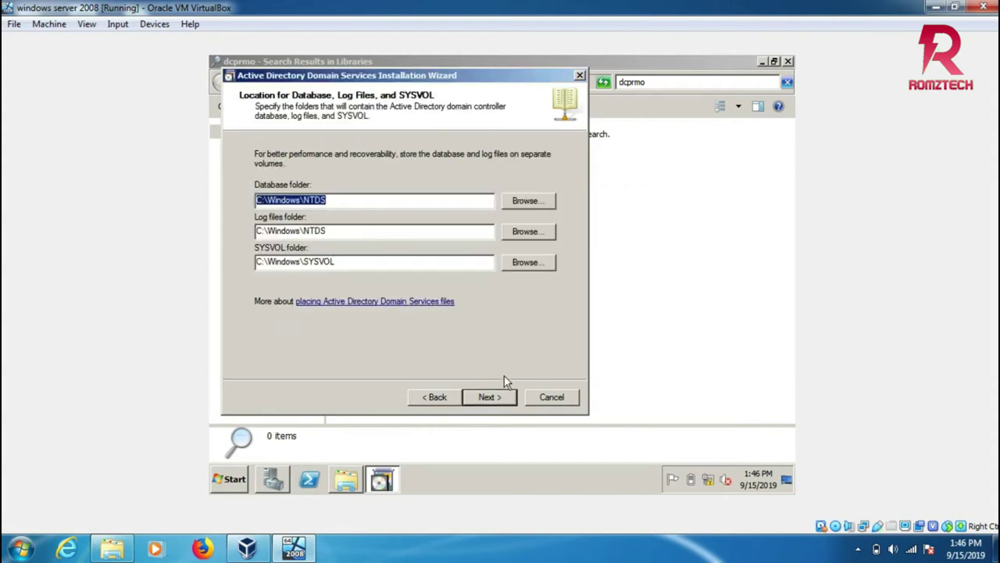
{"action": "left_click", "coordinate": [490, 397]}
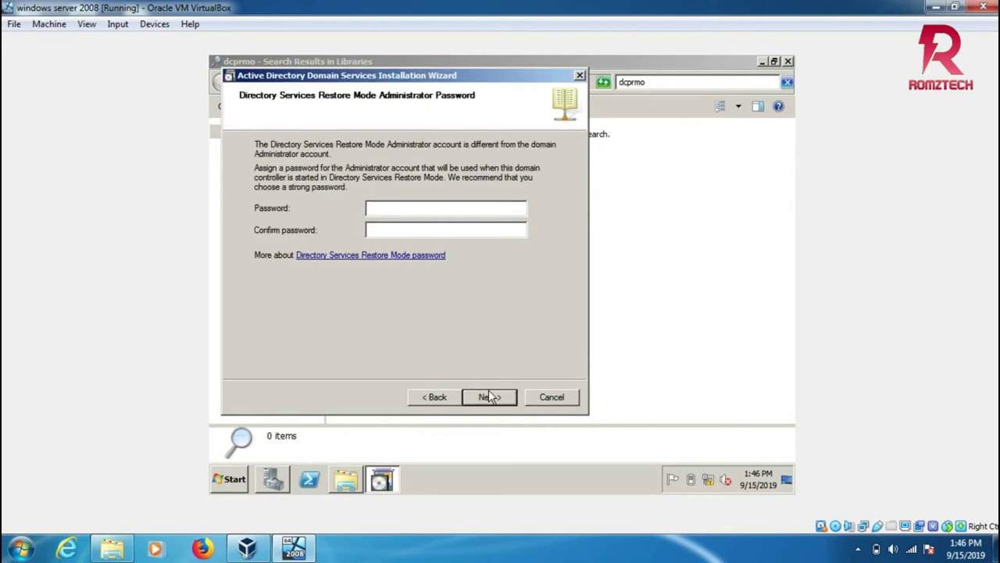
Enter and confirm the Restore Mode administrator password, then start the AD DS installation from the summary.
{"action": "type", "text": "P@ssw0rd"}
{"action": "left_click", "coordinate": [389, 230]}
{"action": "type", "text": "P@ssword"}
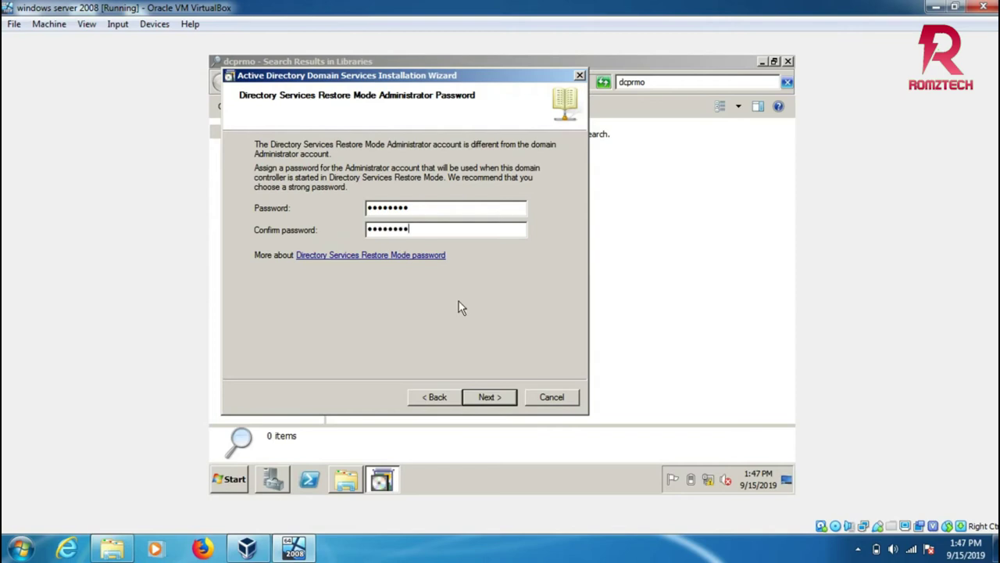
{"action": "left_click", "coordinate": [487, 397]}
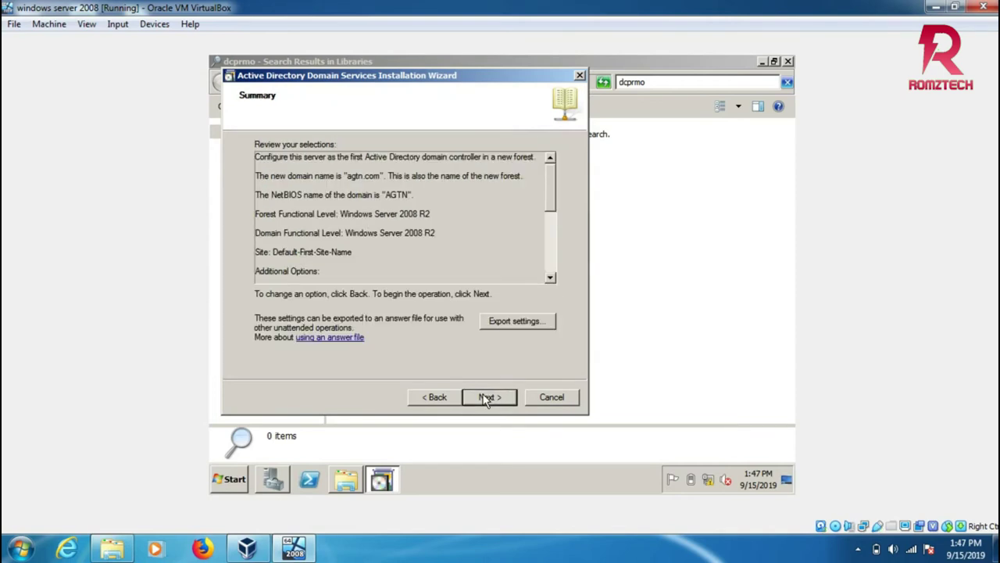
{"action": "left_click", "coordinate": [487, 397]}
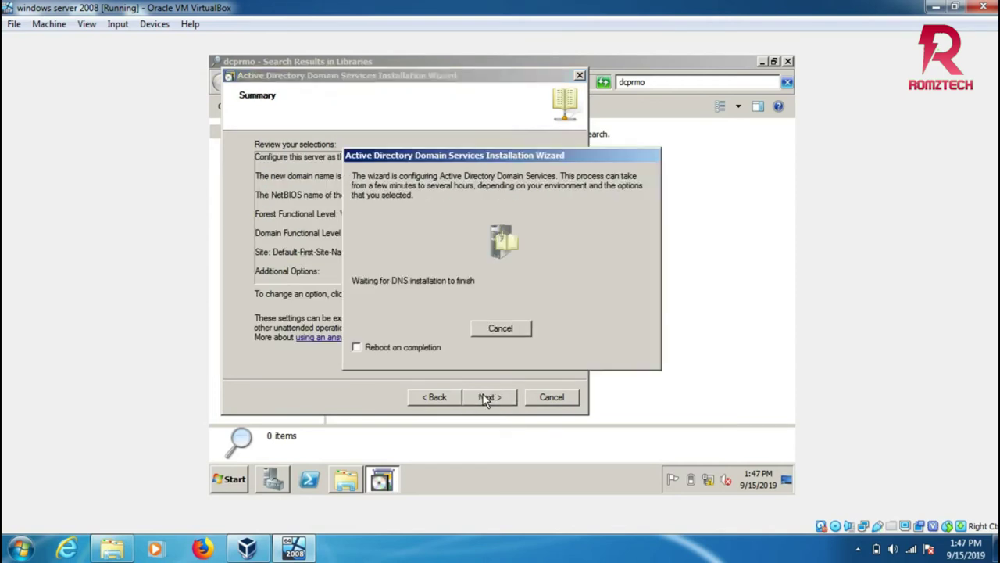
Tick 'Reboot on completion' so the server restarts after AD DS setup.
{"action": "left_click", "coordinate": [357, 347]}
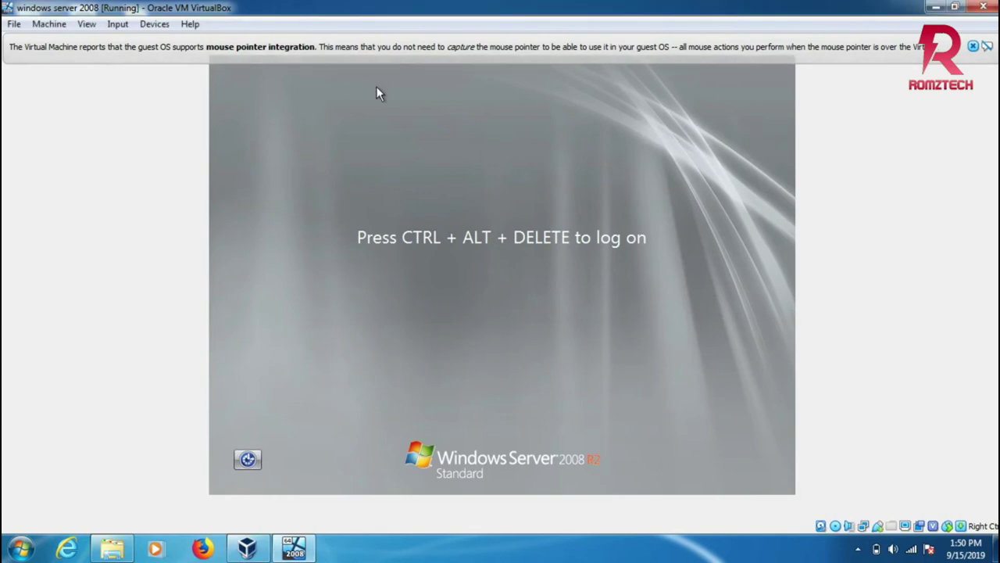
Press Ctrl+Alt+Del and sign in as the domain Administrator with its password.
{"action": "key", "text": "ctrl+alt+Delete"}
{"action": "type", "text": "****"}
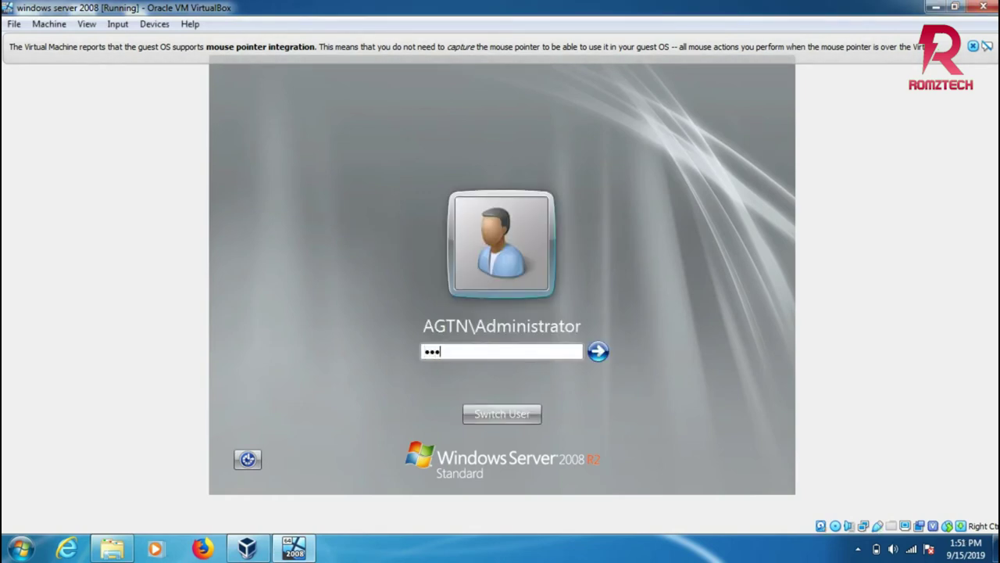
{"action": "type", "text": "****"}
{"action": "key", "text": "Return"}
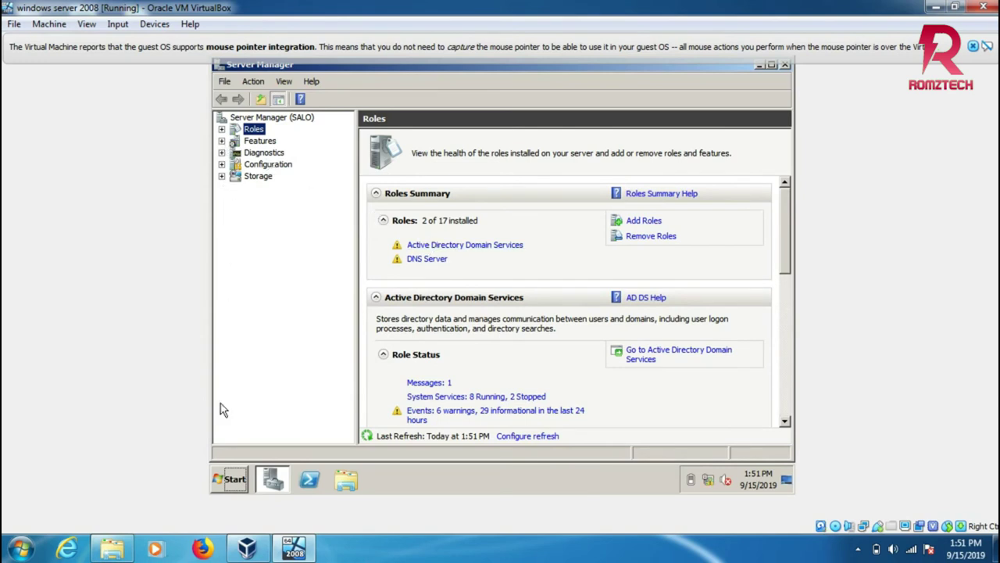
Launch Active Directory Users and Computers from Start > Administrative Tools.
{"action": "left_click", "coordinate": [232, 479]}
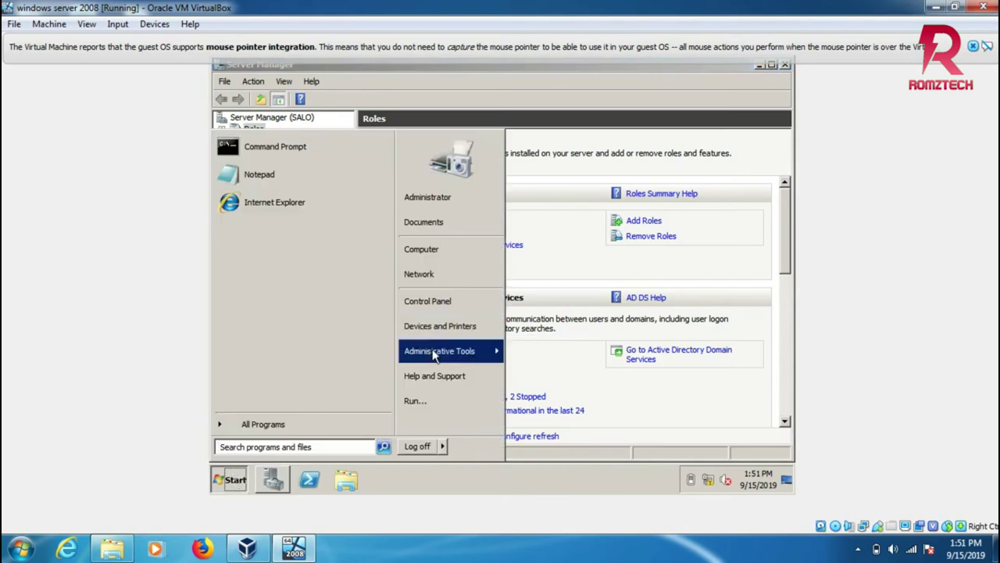
{"action": "mouse_move", "coordinate": [434, 354]}
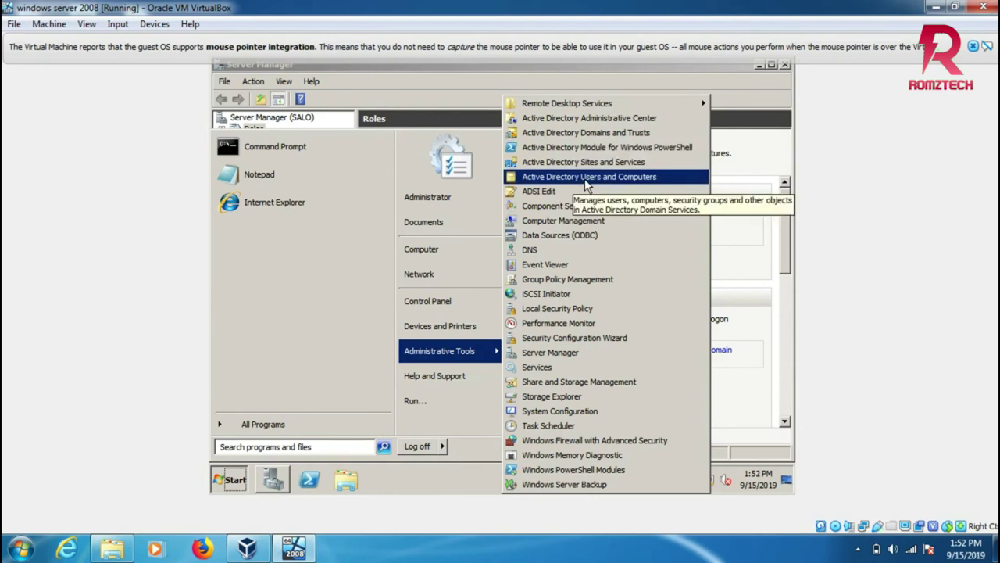
{"action": "left_click", "coordinate": [587, 177]}
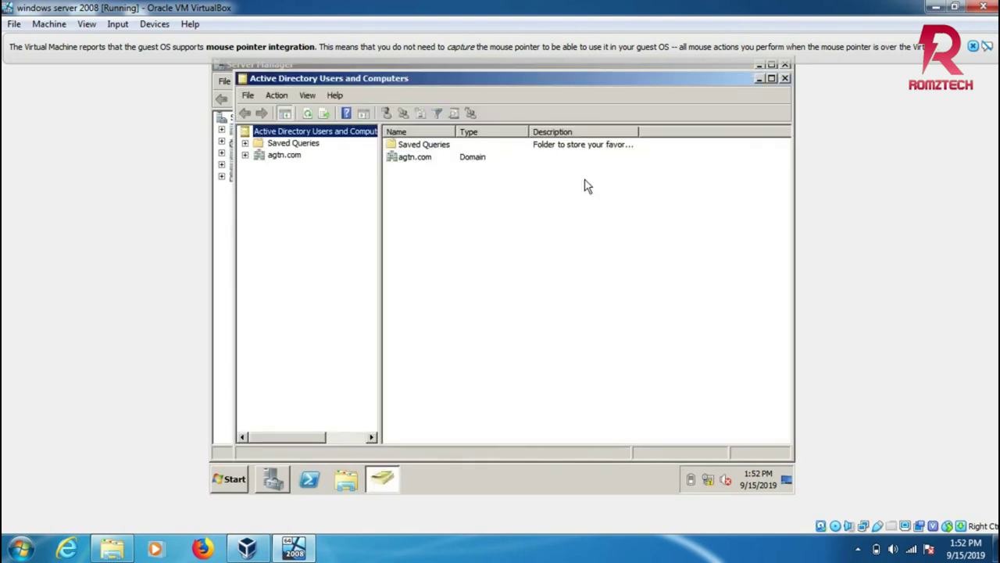
Expand agtn.com and choose New > User on the Users container.
{"action": "double_click", "coordinate": [408, 158]}
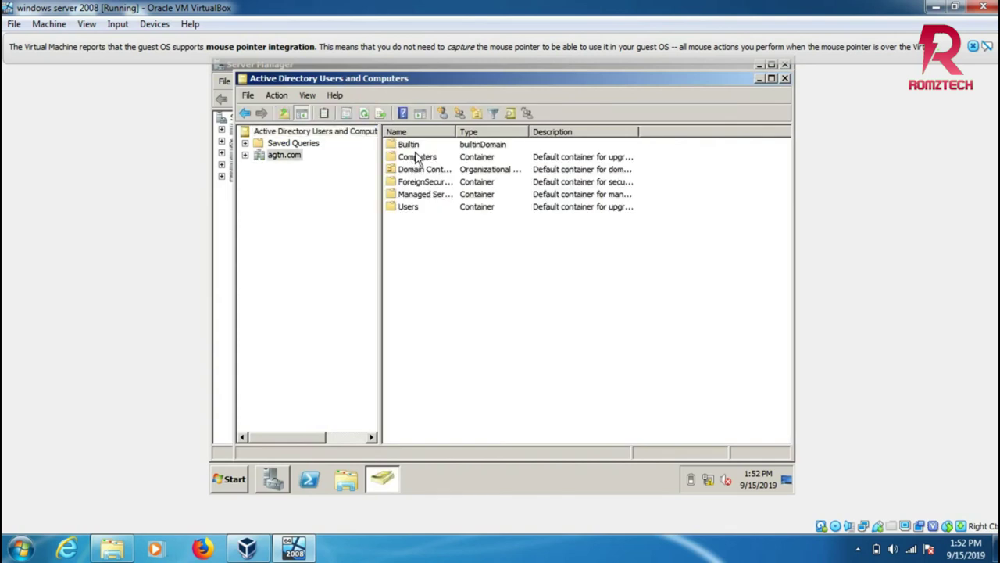
{"action": "double_click", "coordinate": [409, 209]}
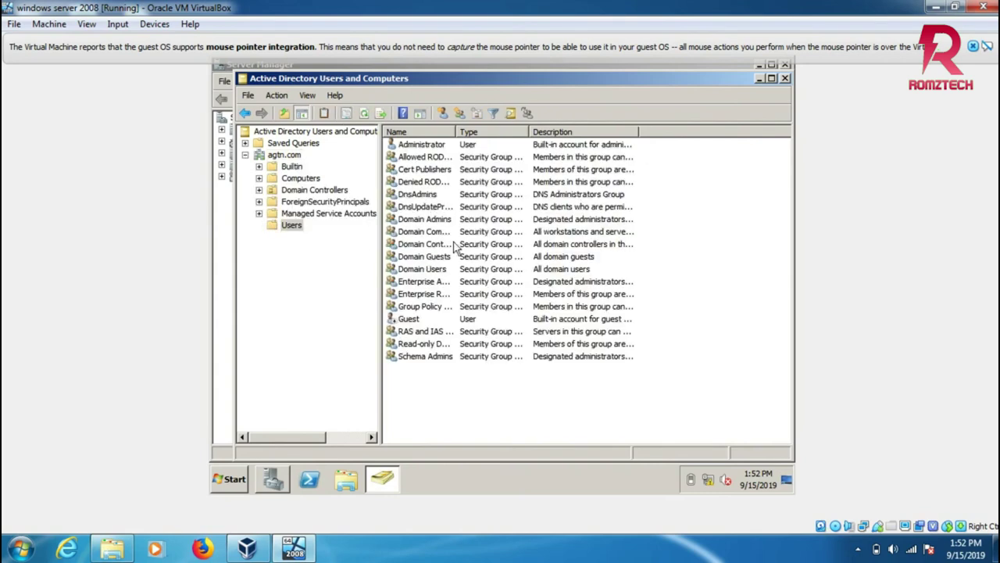
{"action": "right_click", "coordinate": [287, 229]}
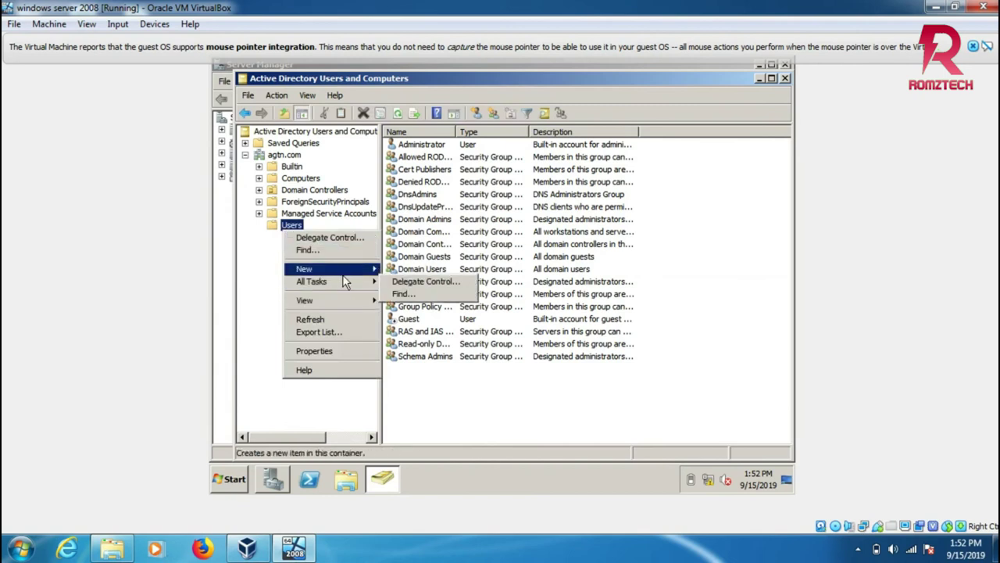
{"action": "mouse_move", "coordinate": [344, 278]}
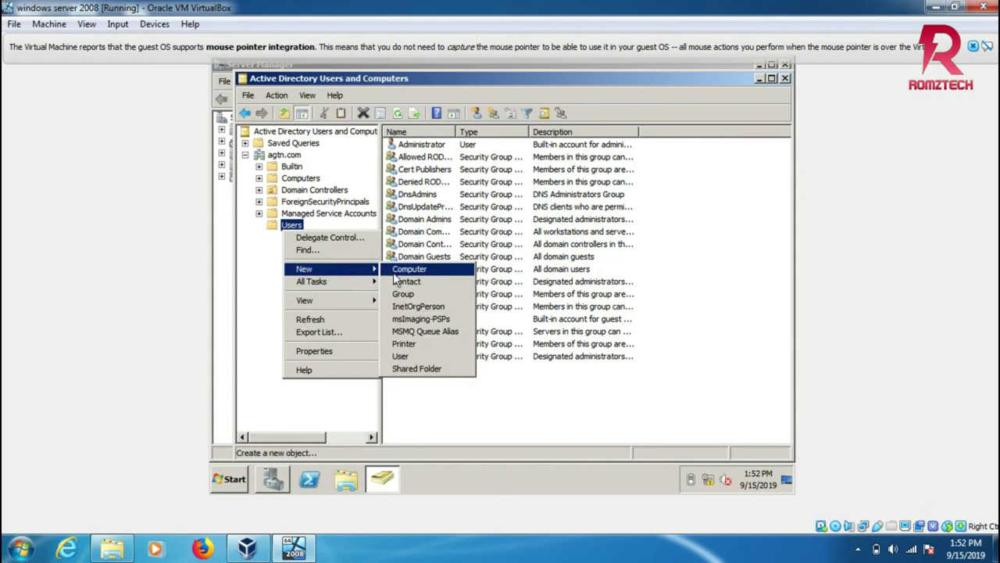
{"action": "left_click", "coordinate": [401, 357]}
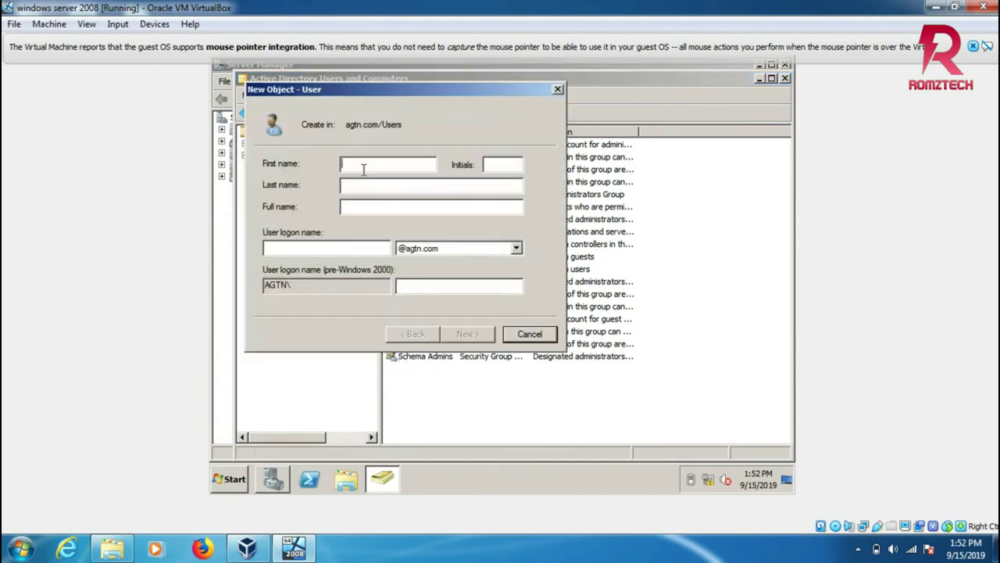
Enter the new user's first name, last name and logon name.
{"action": "type", "text": "sam"}
{"action": "left_click", "coordinate": [378, 185]}
{"action": "type", "text": "ram"}
{"action": "left_click", "coordinate": [324, 248]}
{"action": "type", "text": "sam"}
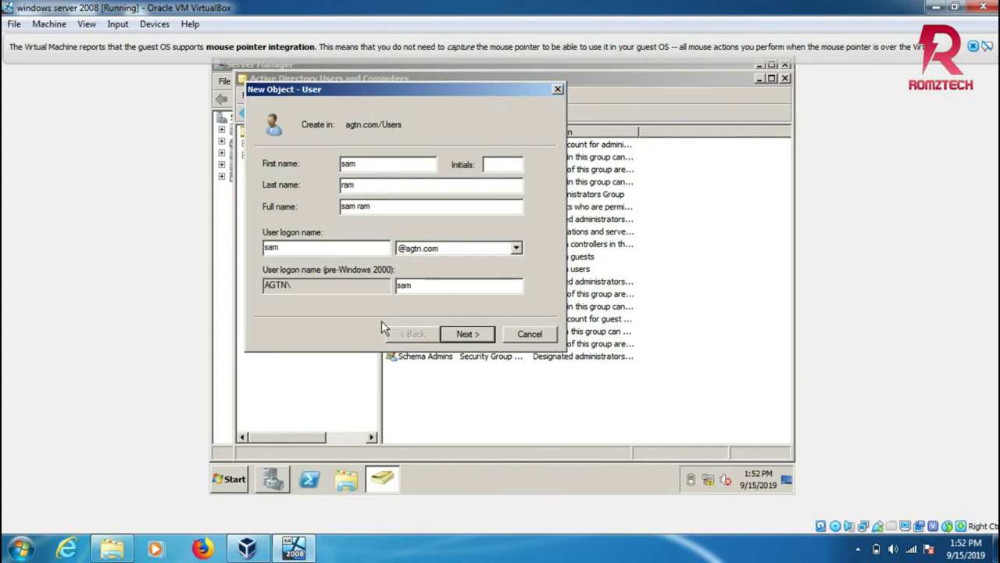
{"action": "left_click", "coordinate": [466, 334]}
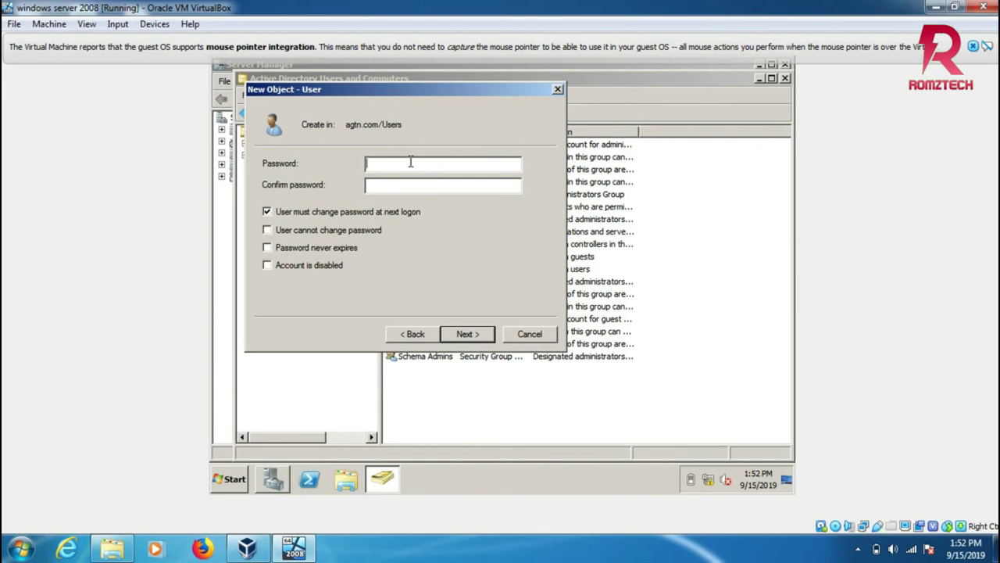
Set the user's password with no change required at next logon and never expiring, then create the account.
{"action": "type", "text": "••••••••"}
{"action": "left_click", "coordinate": [267, 211]}
{"action": "left_click", "coordinate": [267, 247]}
{"action": "left_click", "coordinate": [442, 185]}
{"action": "type", "text": "••••••••••"}
{"action": "left_click", "coordinate": [466, 334]}
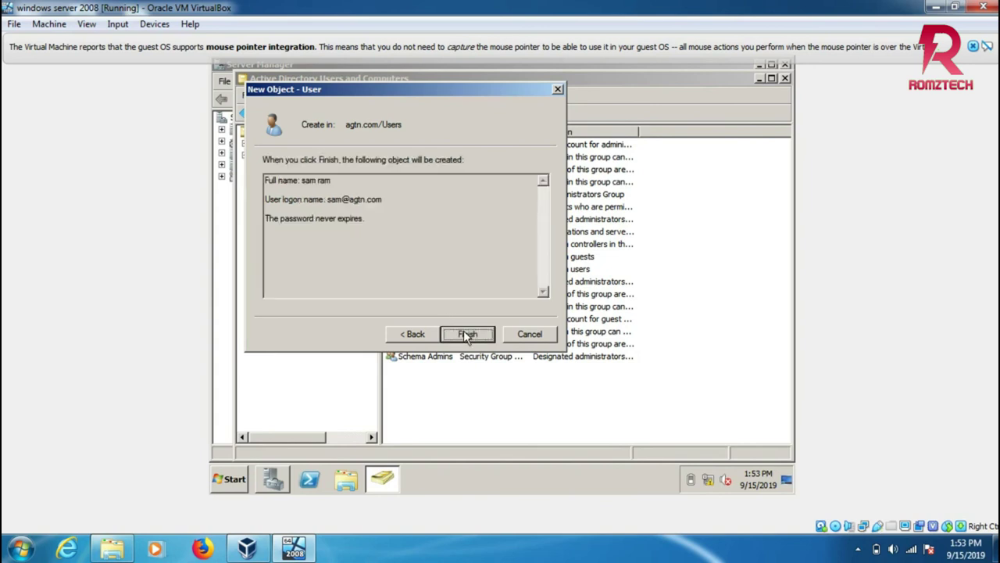
{"action": "left_click", "coordinate": [467, 335]}
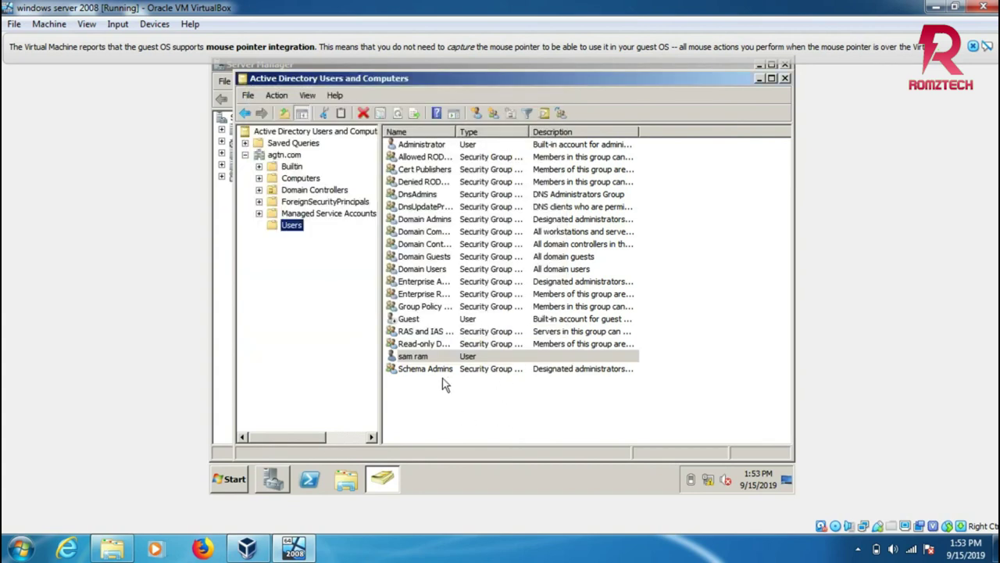
Open a blank New Object - Computer dialog from the container's New > Computer menu.
{"action": "right_click", "coordinate": [271, 231]}
{"action": "mouse_move", "coordinate": [304, 280]}
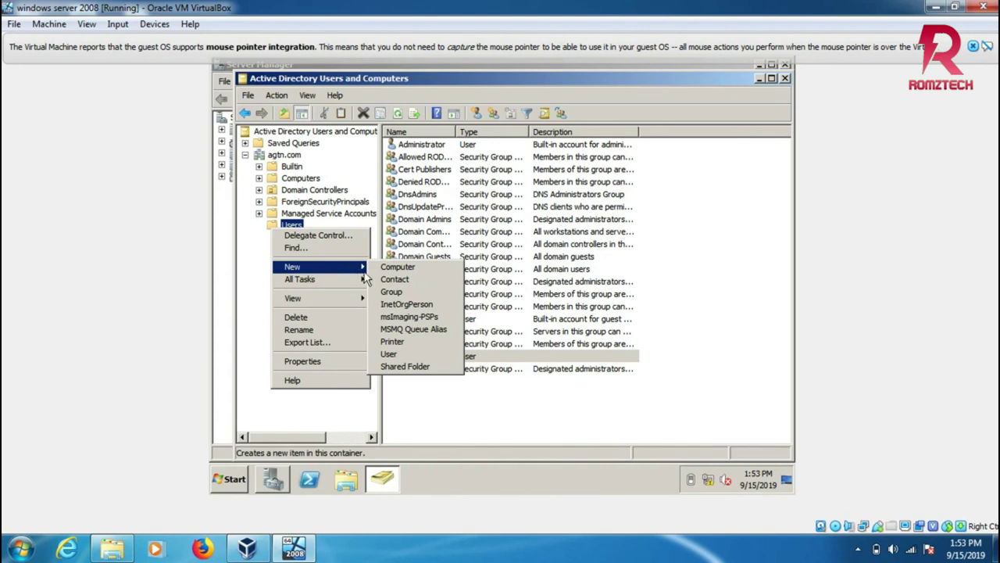
{"action": "left_click", "coordinate": [395, 270]}
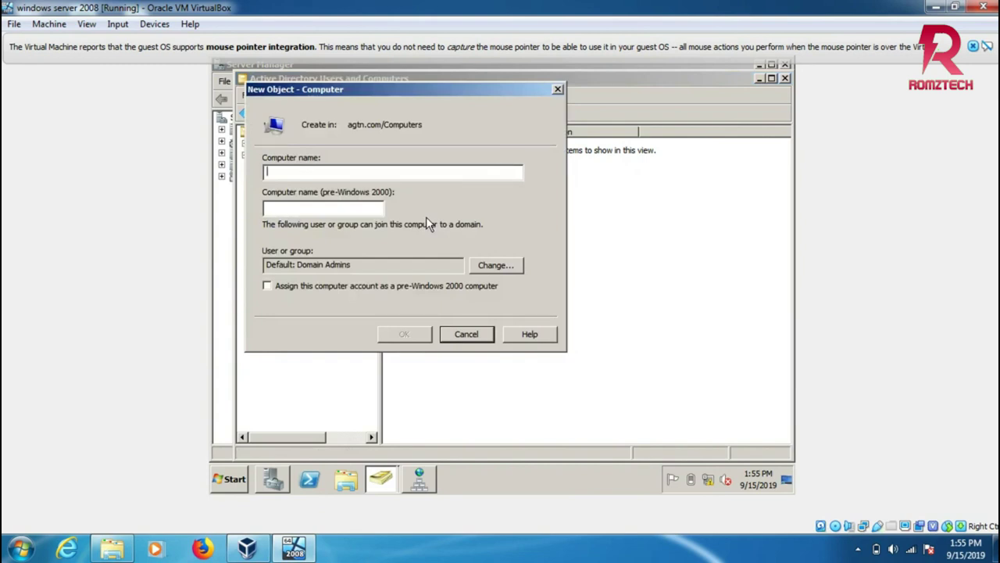
Enter the computer name 'rudy' and create the computer account.
{"action": "type", "text": "r"}
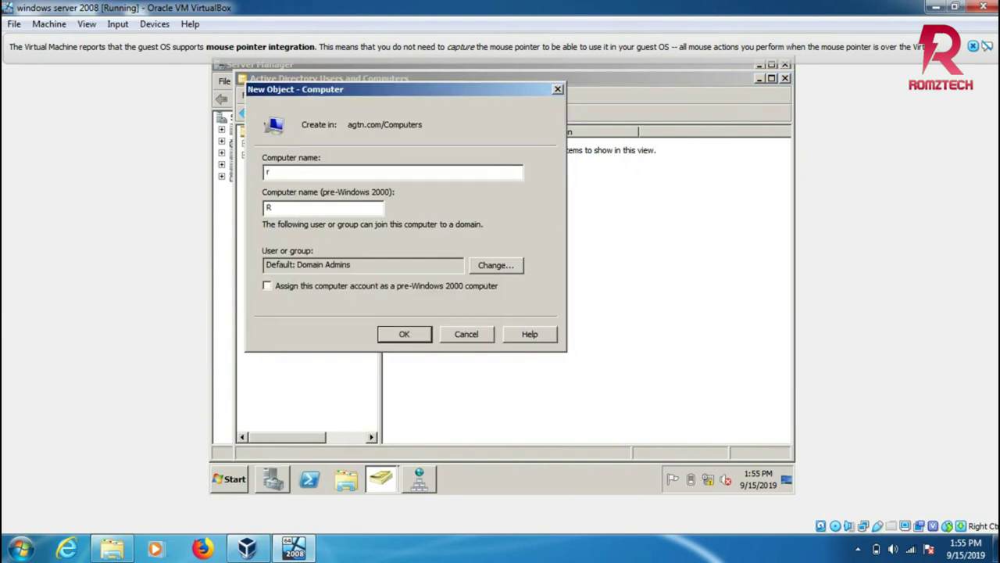
{"action": "type", "text": "udt"}
{"action": "key", "text": "BackSpace"}
{"action": "type", "text": "y"}
{"action": "left_click", "coordinate": [415, 337]}
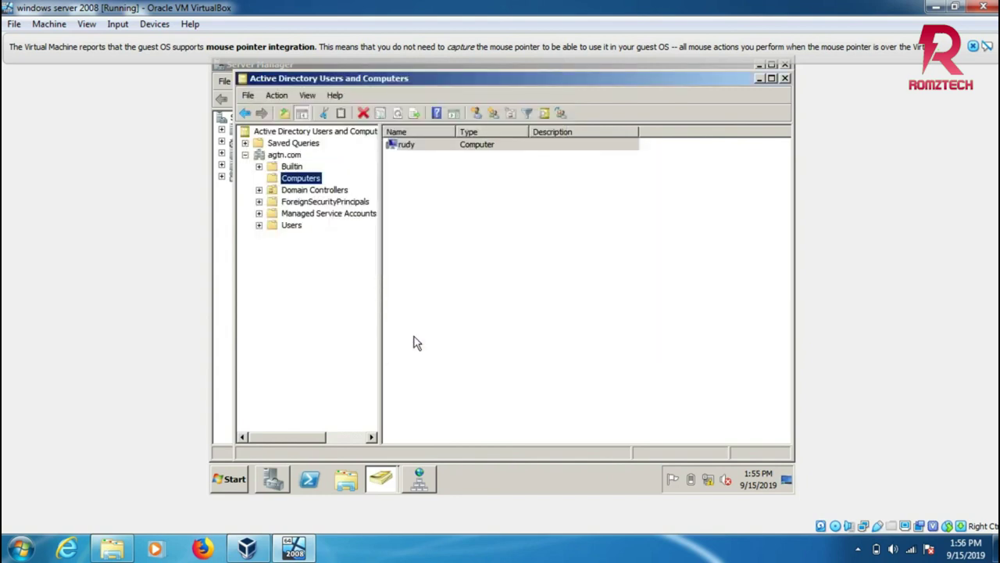
Select rudy, switch to DNS Manager from the taskbar, and open the guest's Start menu.
{"action": "left_click", "coordinate": [420, 149]}
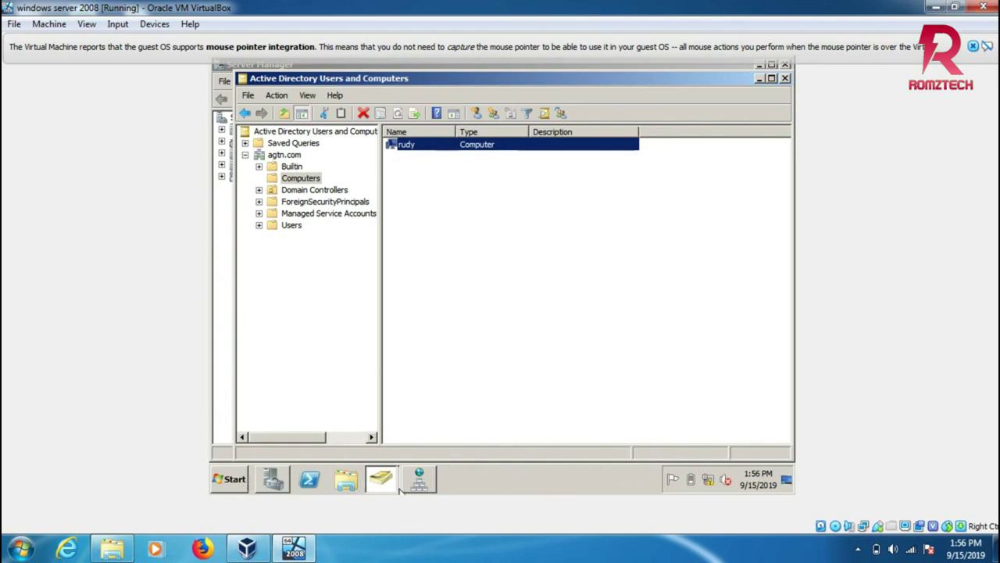
{"action": "left_click", "coordinate": [395, 490]}
{"action": "left_click", "coordinate": [420, 480]}
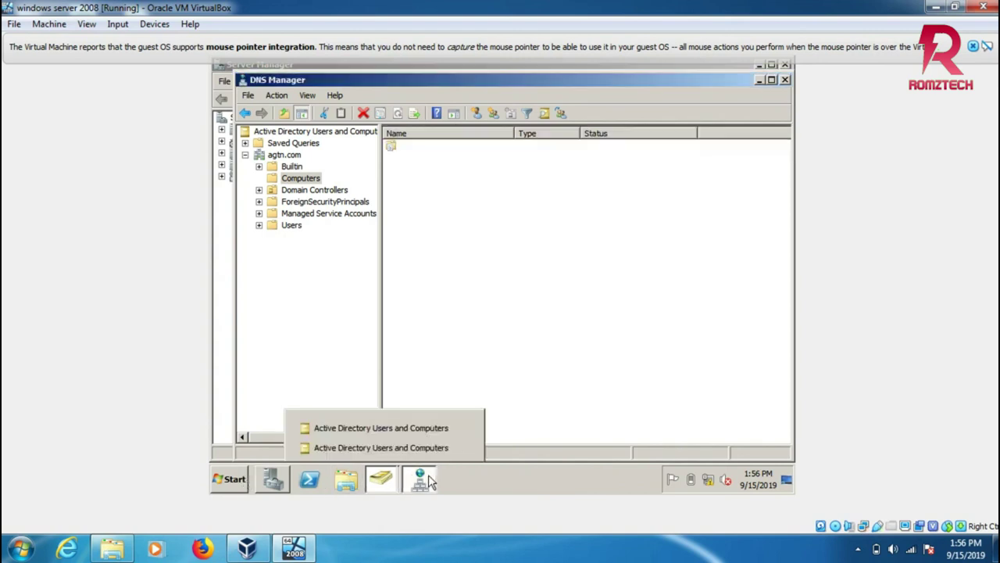
{"action": "left_click", "coordinate": [225, 477]}
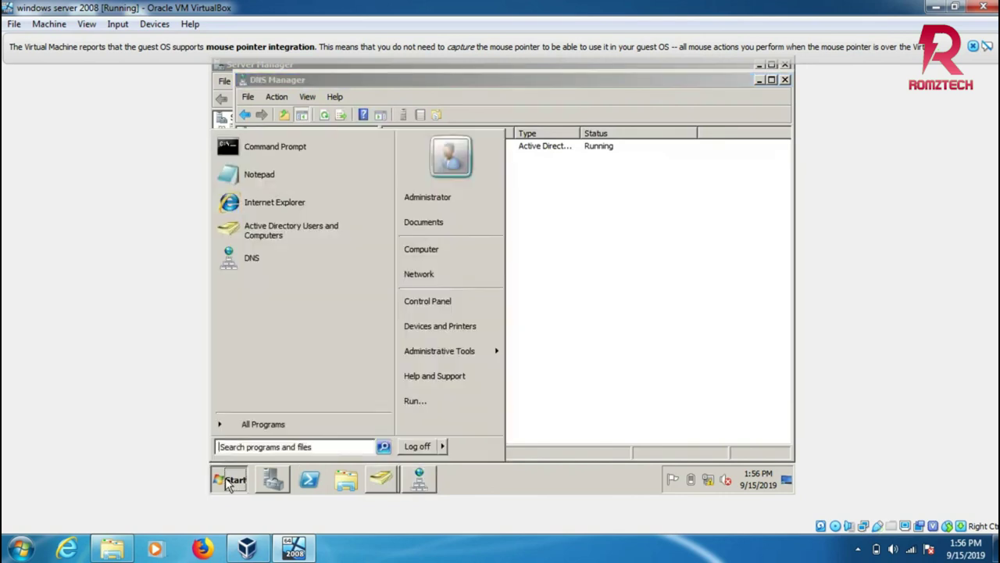